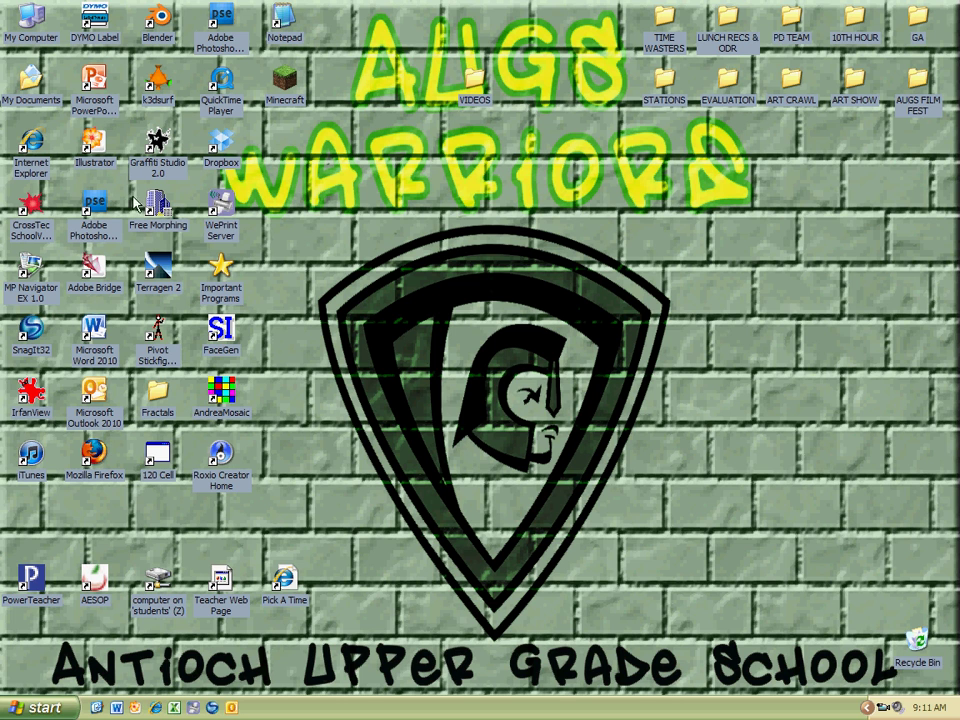
Step: Launch Adobe Illustrator CS2 from its desktop shortcut
{"action": "left_click", "coordinate": [92, 150]}
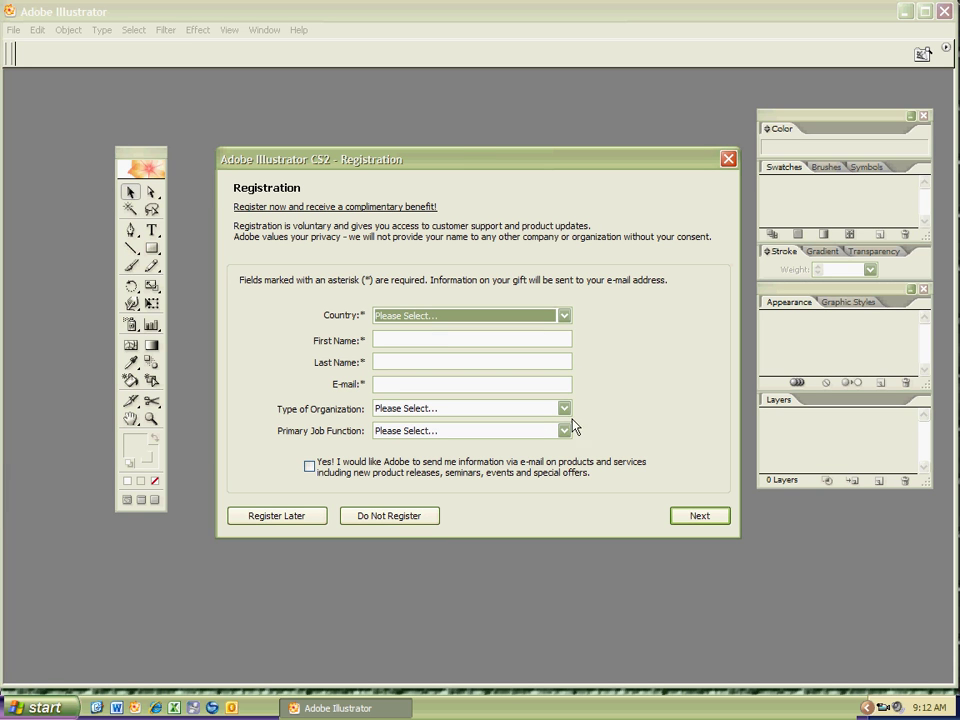
Step: Decline registration, then cancel the welcome screen's New Document setup without creating a document
{"action": "left_click", "coordinate": [419, 521]}
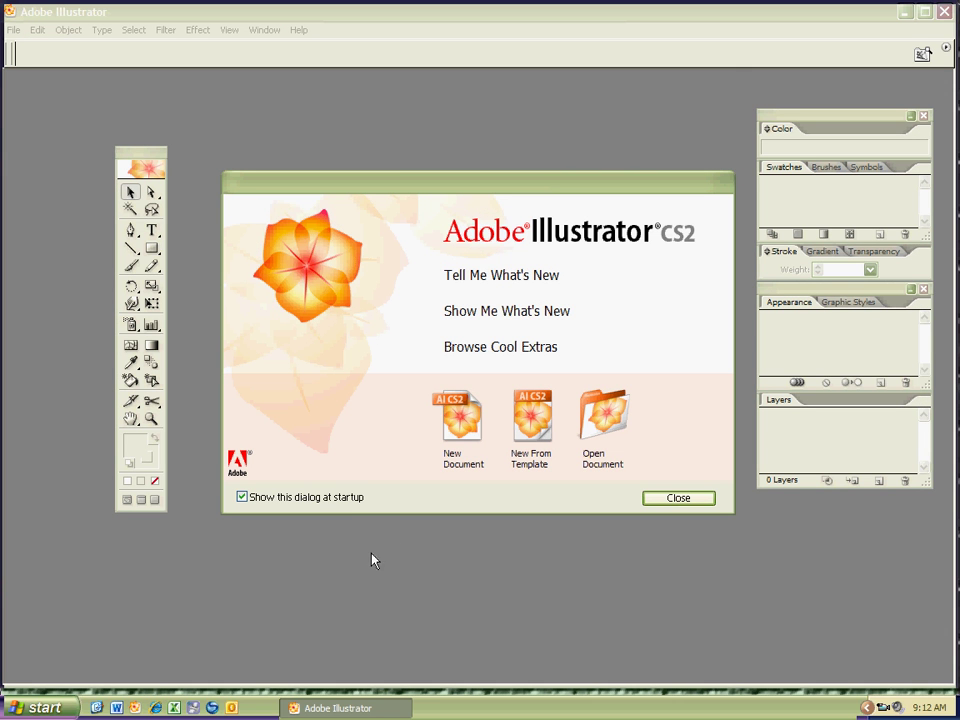
{"action": "left_click", "coordinate": [440, 436]}
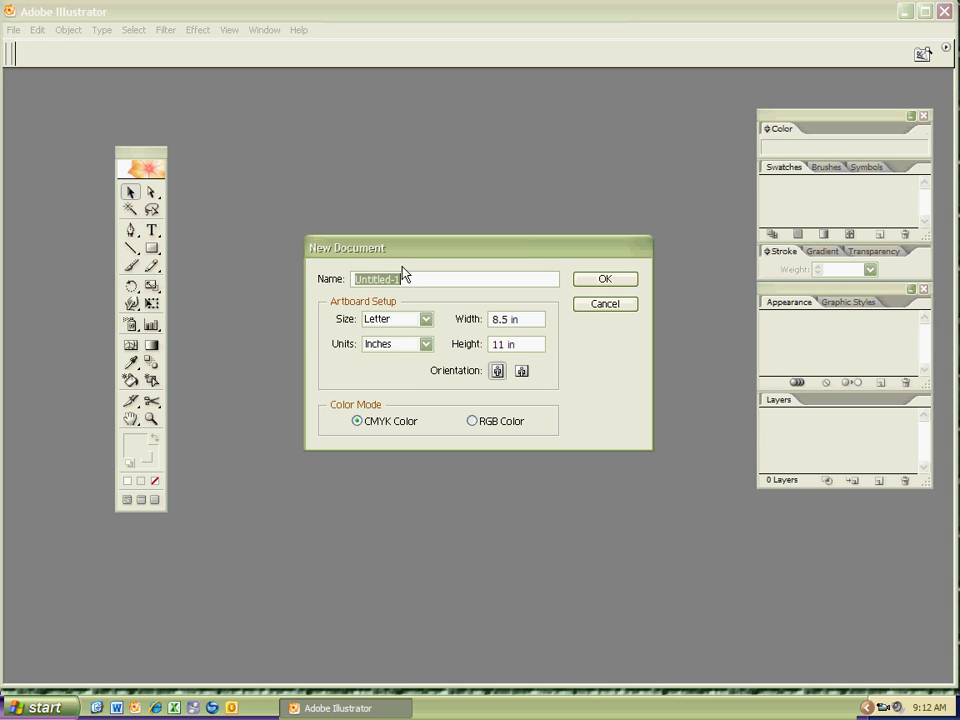
{"action": "left_click_drag", "start_coordinate": [617, 307], "coordinate": [613, 319]}
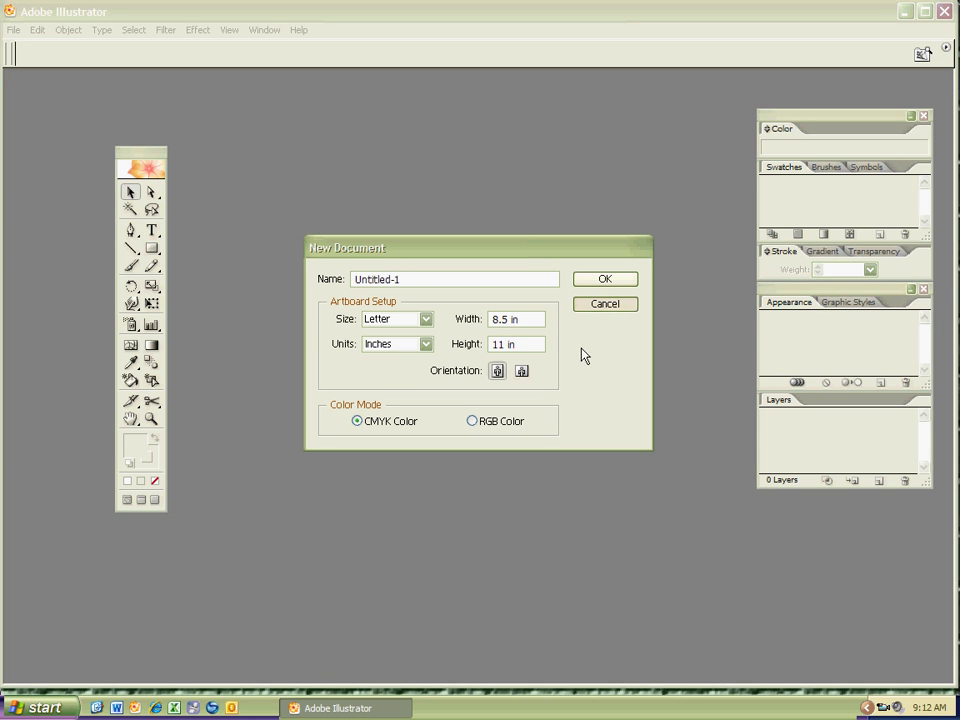
{"action": "key", "text": "Escape"}
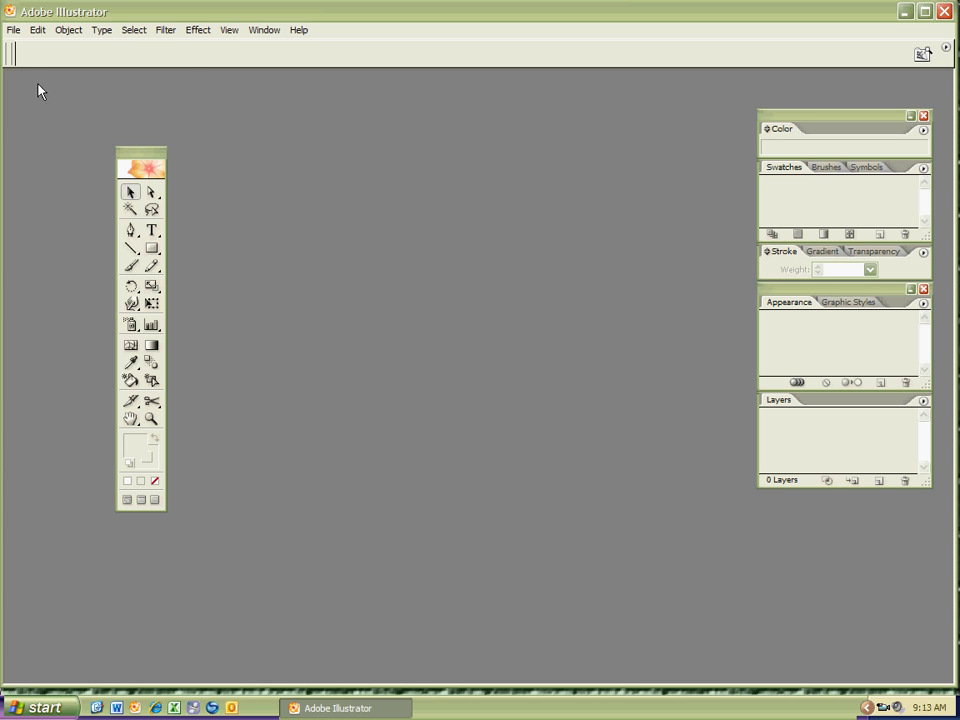
Step: Create a new Letter-size document in inches named 'Interface KSF'
{"action": "left_click", "coordinate": [16, 32]}
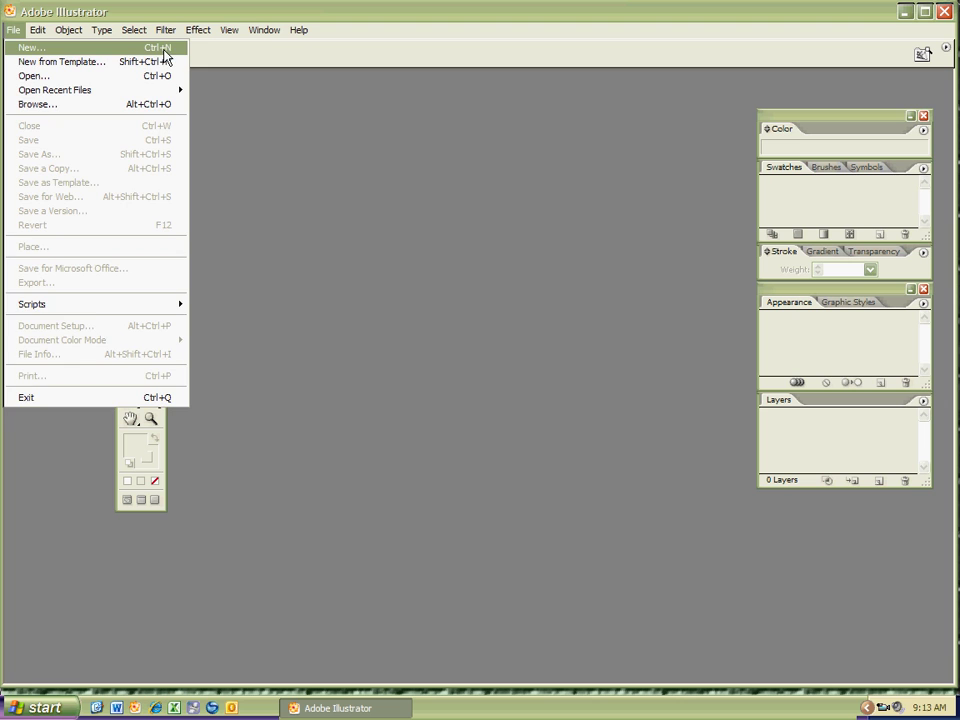
{"action": "left_click", "coordinate": [122, 50]}
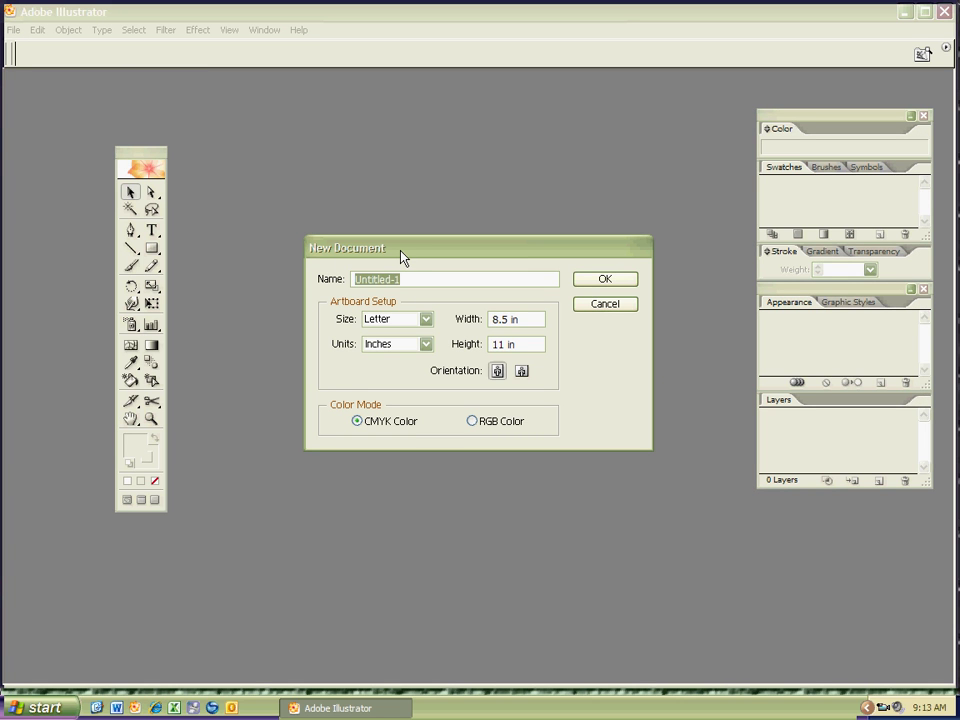
{"action": "type", "text": "Int"}
{"action": "type", "text": "erface"}
{"action": "type", "text": " KS"}
{"action": "type", "text": "F"}
{"action": "left_click_drag", "start_coordinate": [419, 279], "coordinate": [401, 279]}
{"action": "left_click", "coordinate": [429, 279]}
{"action": "key", "text": "Return"}
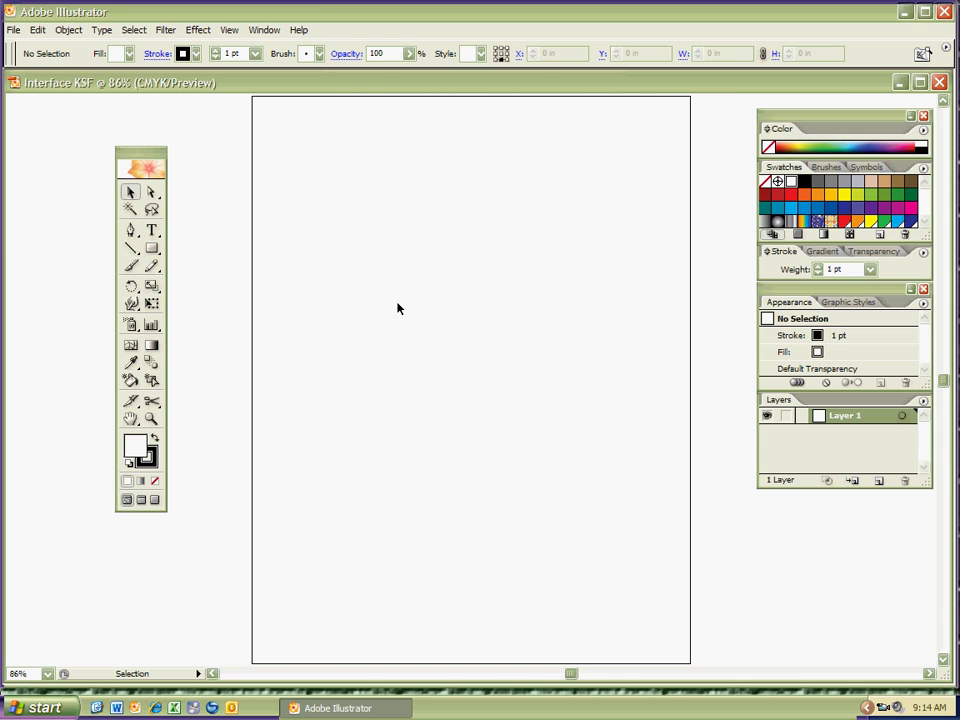
Step: With the Hand tool, pan the page left and up to inspect its bottom edge
{"action": "left_click", "coordinate": [131, 418]}
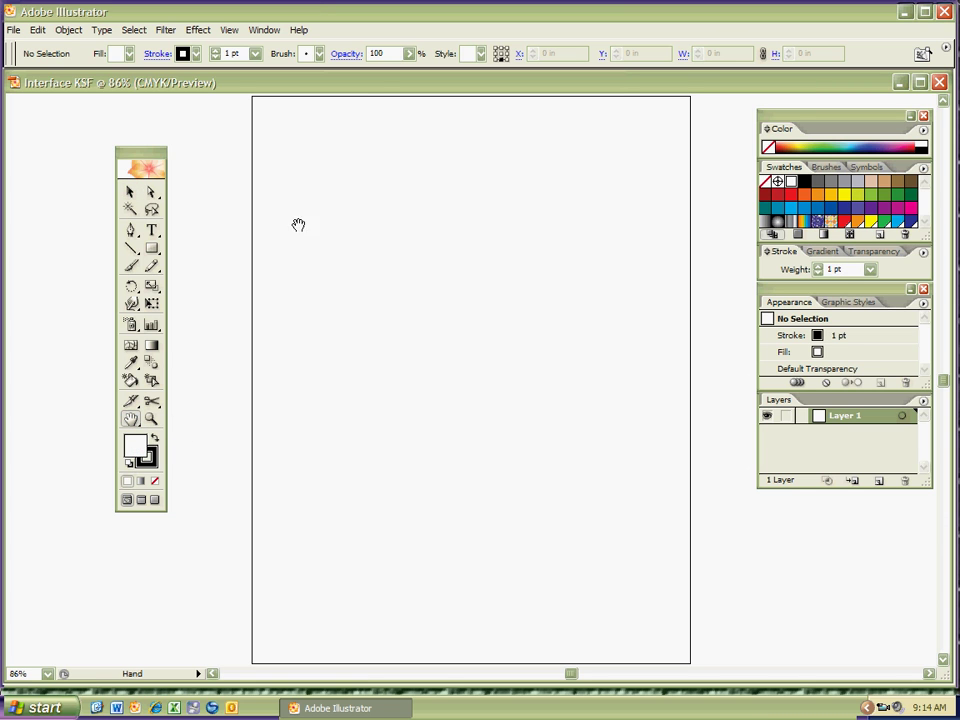
{"action": "mouse_move", "coordinate": [312, 195]}
{"action": "left_mouse_down"}
{"action": "mouse_move", "coordinate": [361, 267]}
{"action": "mouse_move", "coordinate": [360, 249]}
{"action": "left_mouse_up"}
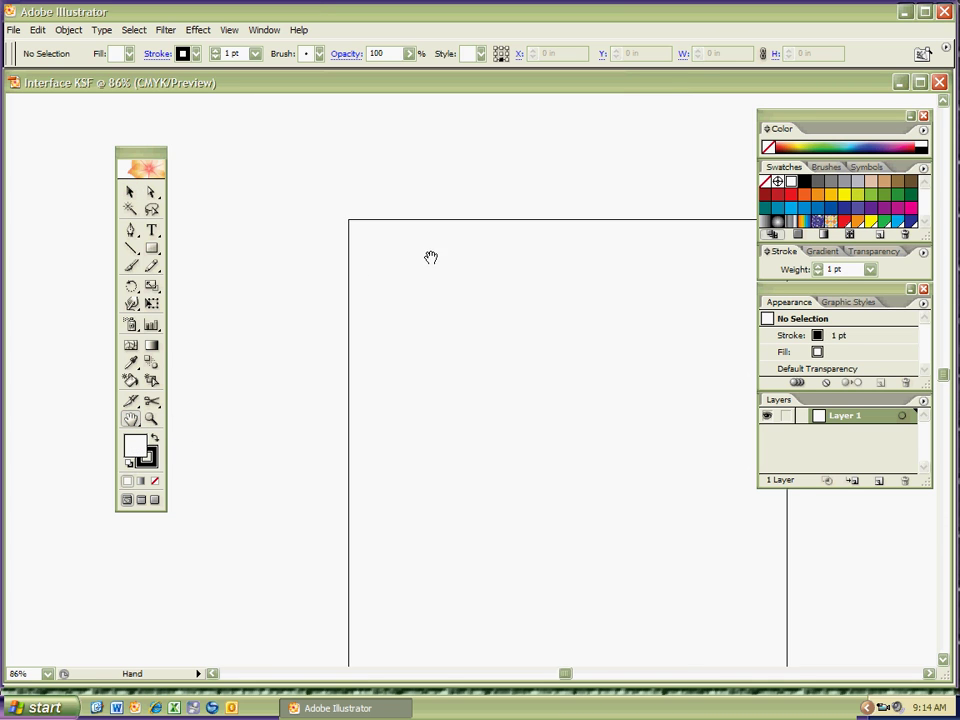
{"action": "left_click_drag", "start_coordinate": [524, 281], "coordinate": [411, 261]}
{"action": "left_click_drag", "start_coordinate": [571, 261], "coordinate": [367, 251]}
{"action": "left_click_drag", "start_coordinate": [413, 343], "coordinate": [424, 298]}
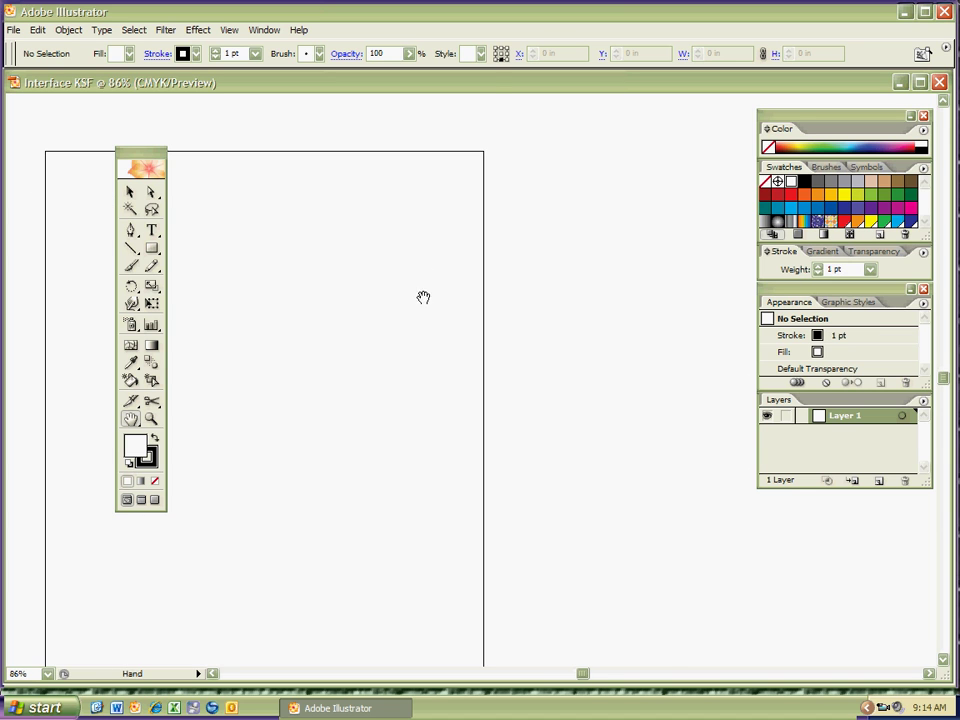
{"action": "left_click_drag", "start_coordinate": [400, 390], "coordinate": [416, 278]}
{"action": "left_click_drag", "start_coordinate": [436, 400], "coordinate": [414, 279]}
{"action": "left_click_drag", "start_coordinate": [438, 359], "coordinate": [426, 309]}
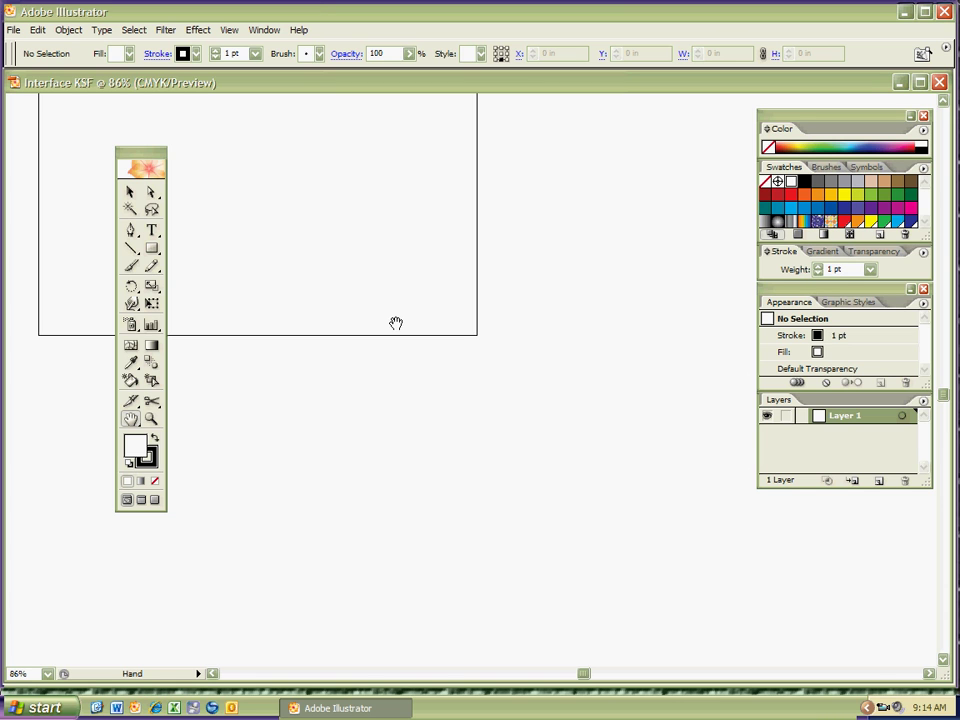
Step: Pan the page right and down to its top edge, then recentre it in the window
{"action": "mouse_move", "coordinate": [396, 324]}
{"action": "left_mouse_down"}
{"action": "mouse_move", "coordinate": [593, 343]}
{"action": "mouse_move", "coordinate": [690, 364]}
{"action": "left_mouse_up"}
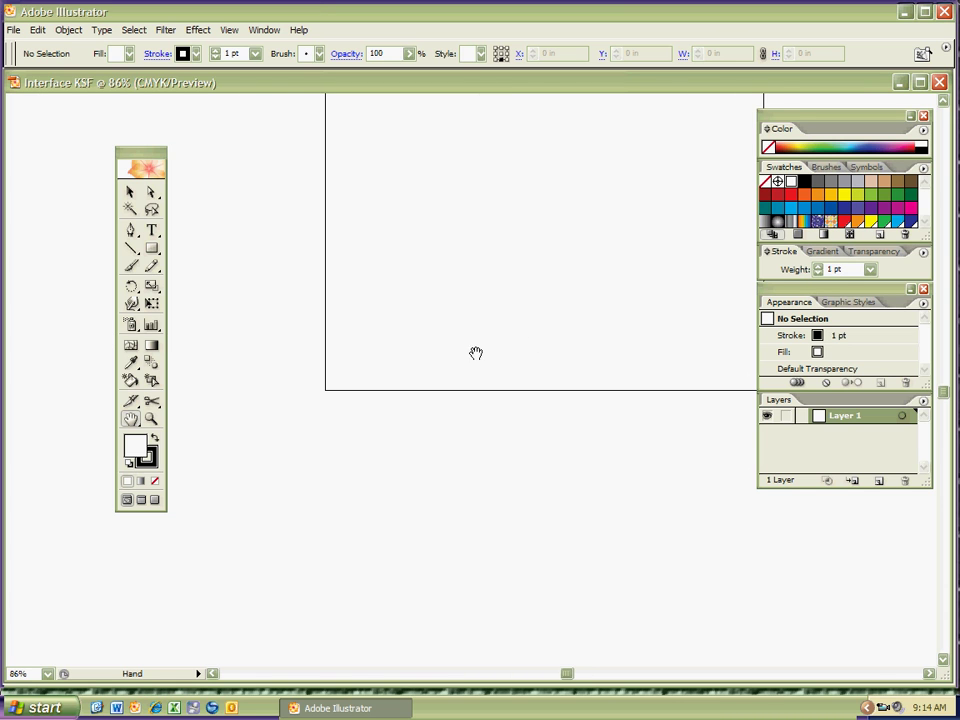
{"action": "left_click_drag", "start_coordinate": [476, 354], "coordinate": [686, 392]}
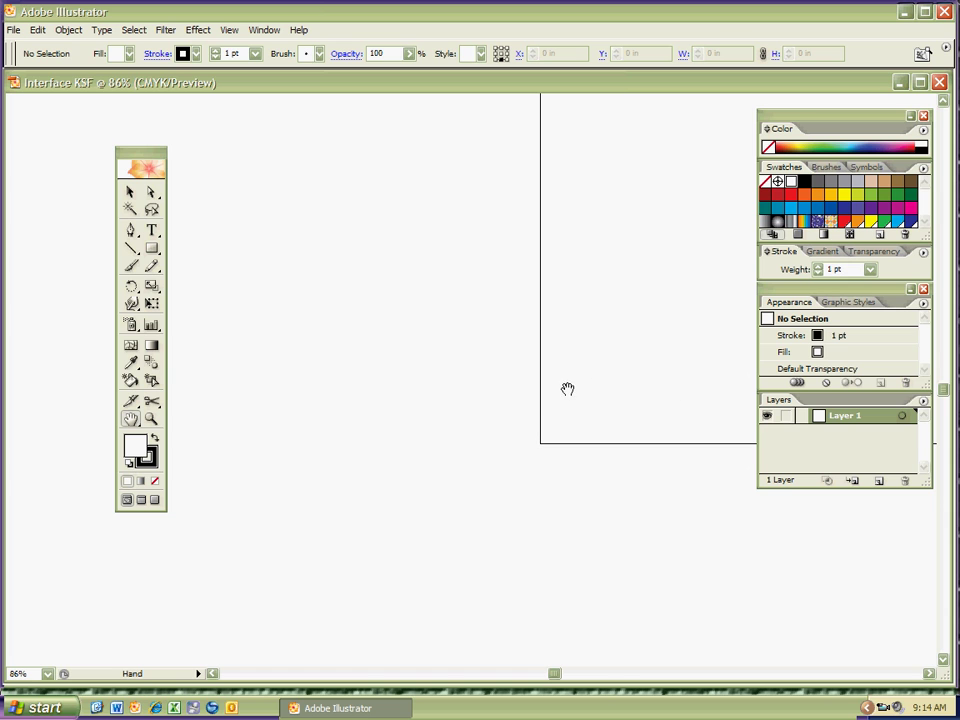
{"action": "mouse_move", "coordinate": [559, 390]}
{"action": "left_mouse_down"}
{"action": "mouse_move", "coordinate": [605, 423]}
{"action": "mouse_move", "coordinate": [591, 448]}
{"action": "mouse_move", "coordinate": [587, 519]}
{"action": "mouse_move", "coordinate": [596, 539]}
{"action": "left_mouse_up"}
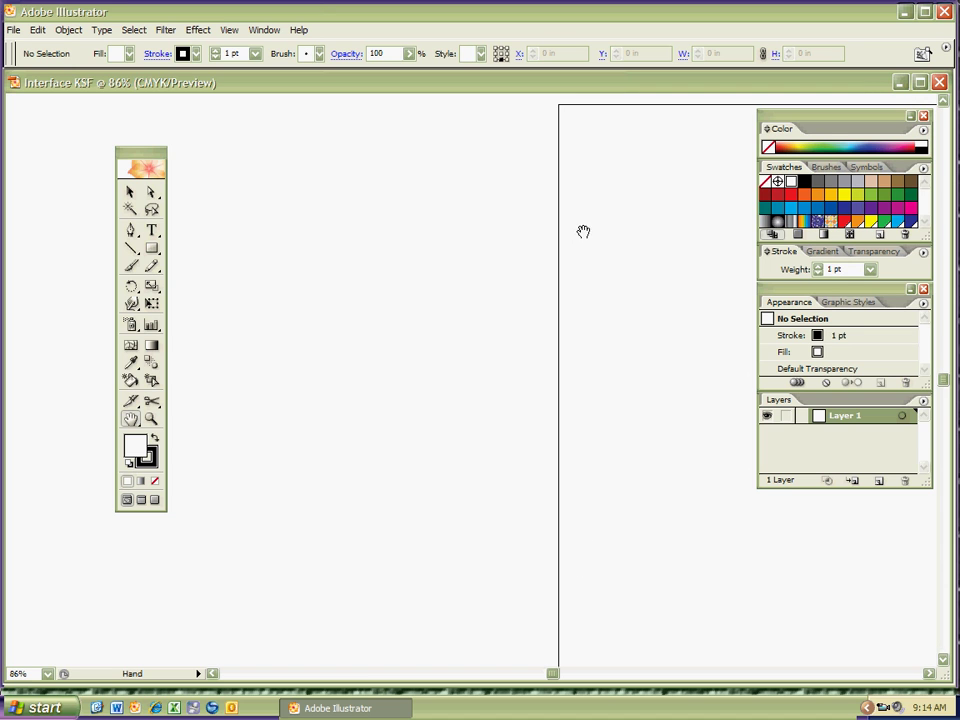
{"action": "mouse_move", "coordinate": [587, 196]}
{"action": "left_mouse_down"}
{"action": "mouse_move", "coordinate": [574, 283]}
{"action": "mouse_move", "coordinate": [533, 389]}
{"action": "left_mouse_up"}
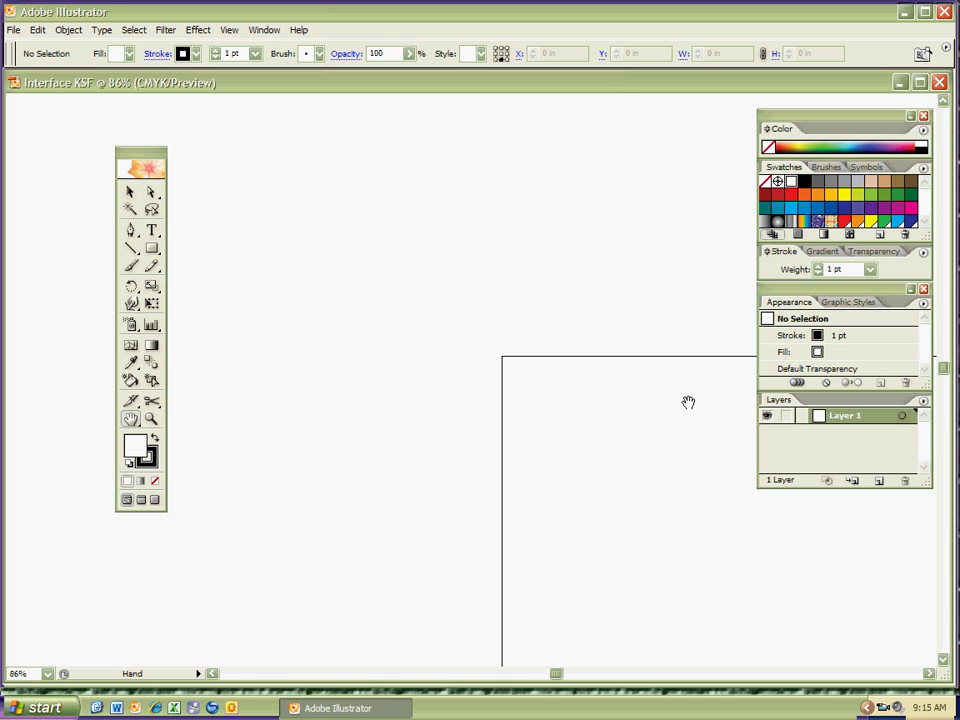
{"action": "mouse_move", "coordinate": [688, 402]}
{"action": "left_mouse_down"}
{"action": "mouse_move", "coordinate": [585, 371]}
{"action": "mouse_move", "coordinate": [401, 349]}
{"action": "mouse_move", "coordinate": [338, 356]}
{"action": "left_mouse_up"}
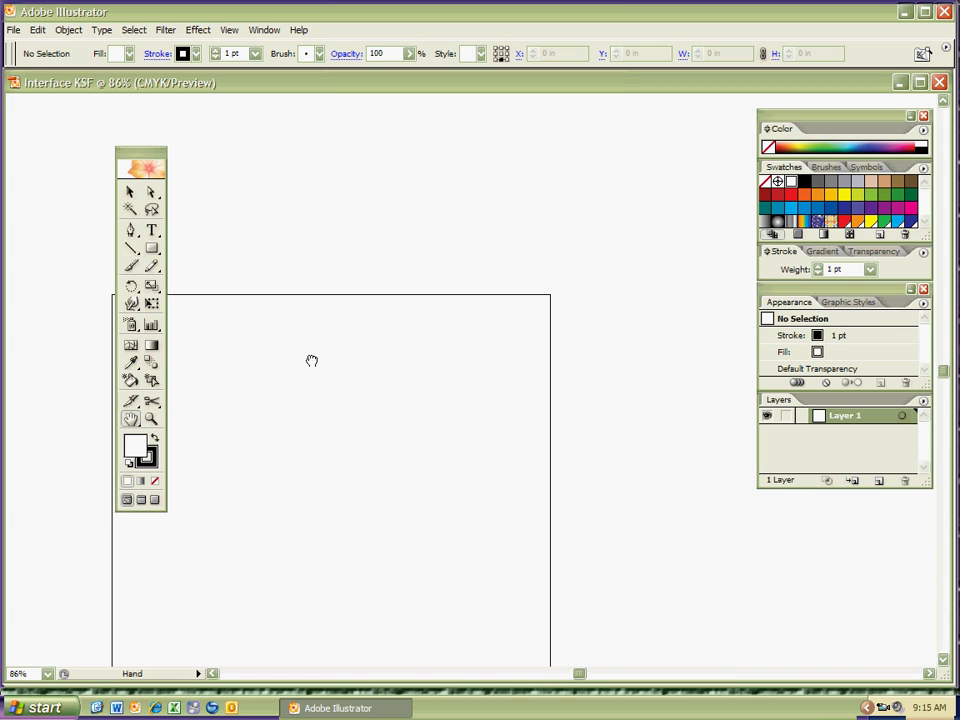
{"action": "left_click_drag", "start_coordinate": [312, 361], "coordinate": [433, 216]}
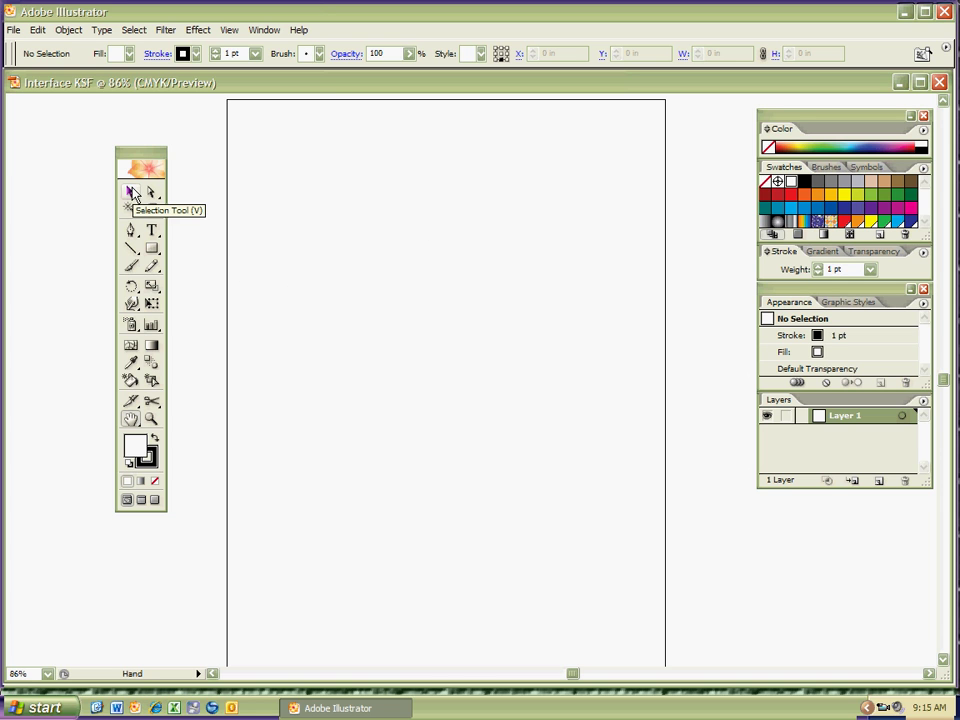
Step: With the Selection tool active, Spacebar-pan the page around, leaving it left of centre
{"action": "left_click", "coordinate": [133, 193]}
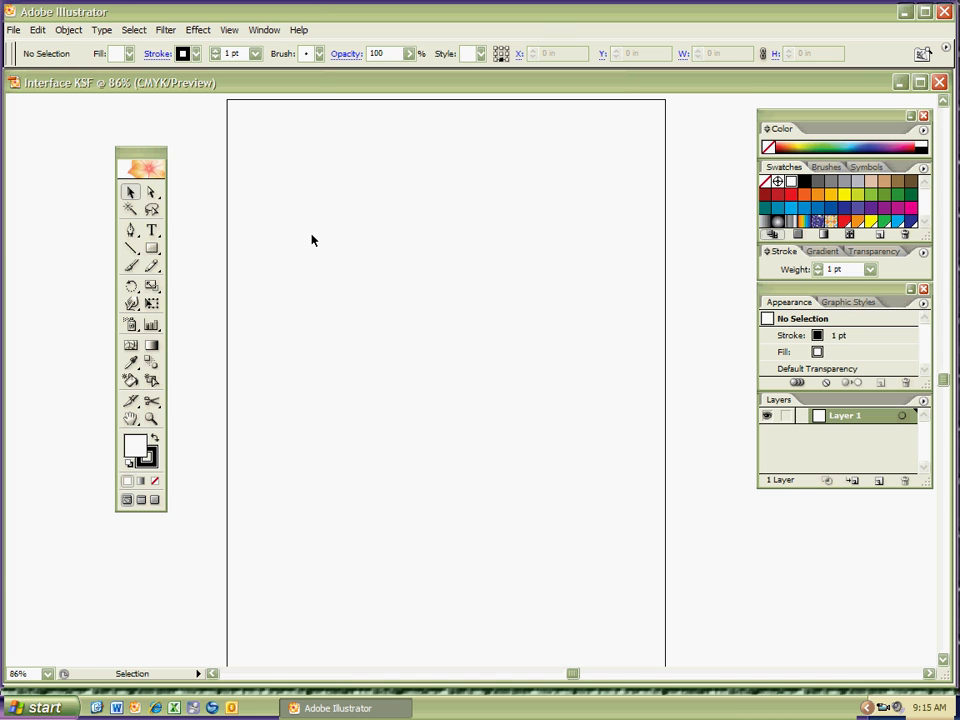
{"action": "key", "text": "space"}
{"action": "mouse_move", "coordinate": [334, 241]}
{"action": "left_mouse_down"}
{"action": "mouse_move", "coordinate": [313, 284]}
{"action": "mouse_move", "coordinate": [456, 253]}
{"action": "mouse_move", "coordinate": [443, 229]}
{"action": "mouse_move", "coordinate": [493, 240]}
{"action": "mouse_move", "coordinate": [443, 259]}
{"action": "mouse_move", "coordinate": [439, 279]}
{"action": "left_mouse_up"}
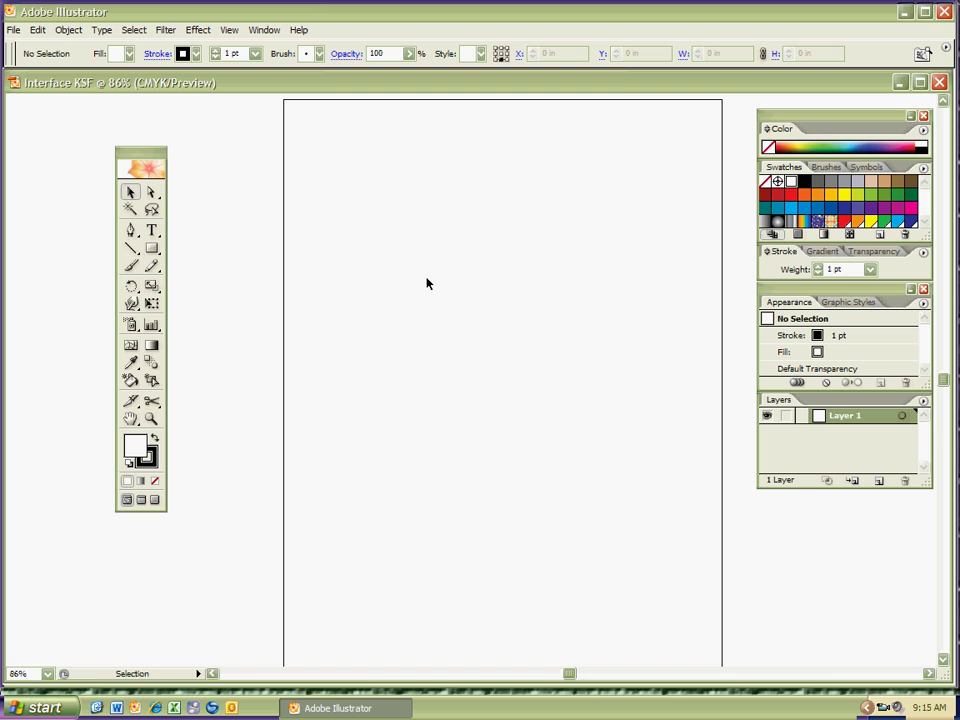
{"action": "mouse_move", "coordinate": [414, 279]}
{"action": "left_mouse_down"}
{"action": "mouse_move", "coordinate": [509, 271]}
{"action": "mouse_move", "coordinate": [460, 352]}
{"action": "mouse_move", "coordinate": [514, 317]}
{"action": "left_mouse_up"}
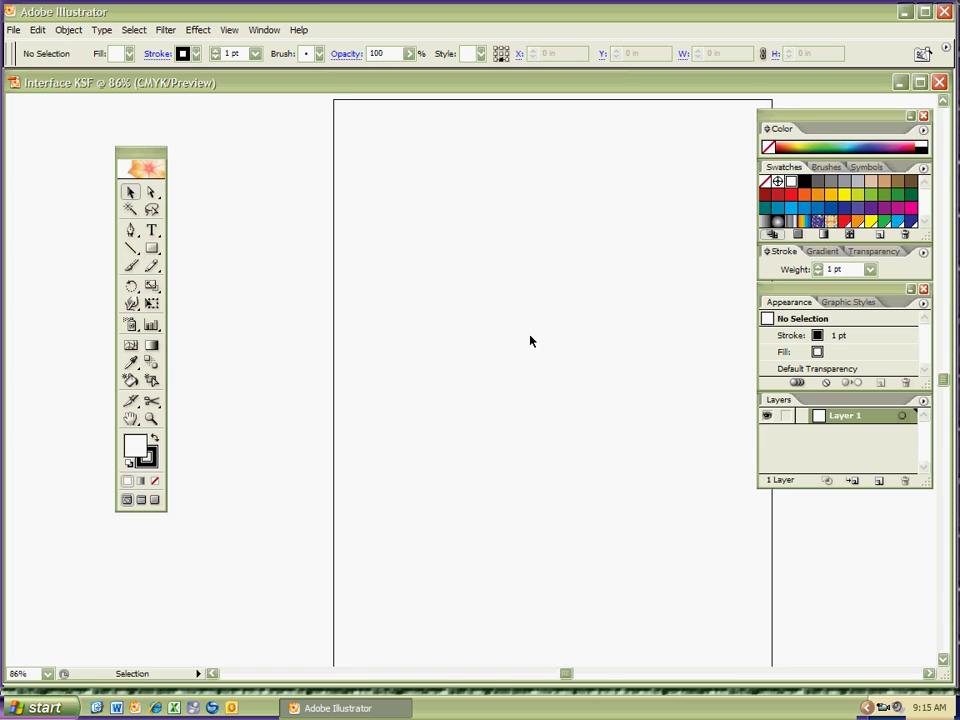
{"action": "key", "text": "space"}
{"action": "left_click_drag", "start_coordinate": [531, 305], "coordinate": [569, 299]}
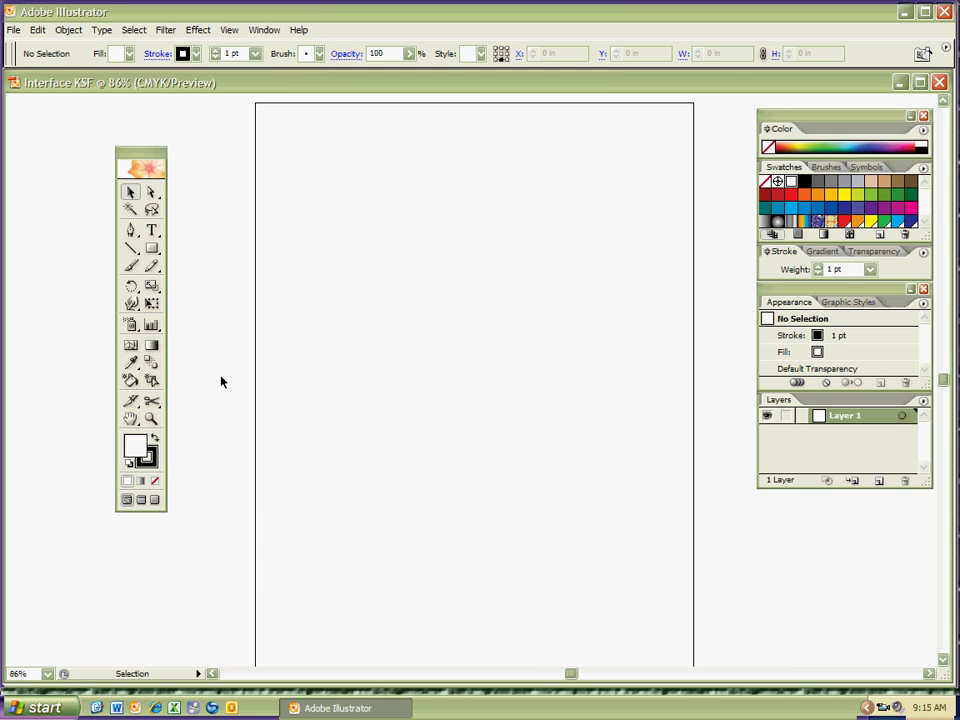
{"action": "key", "text": "space"}
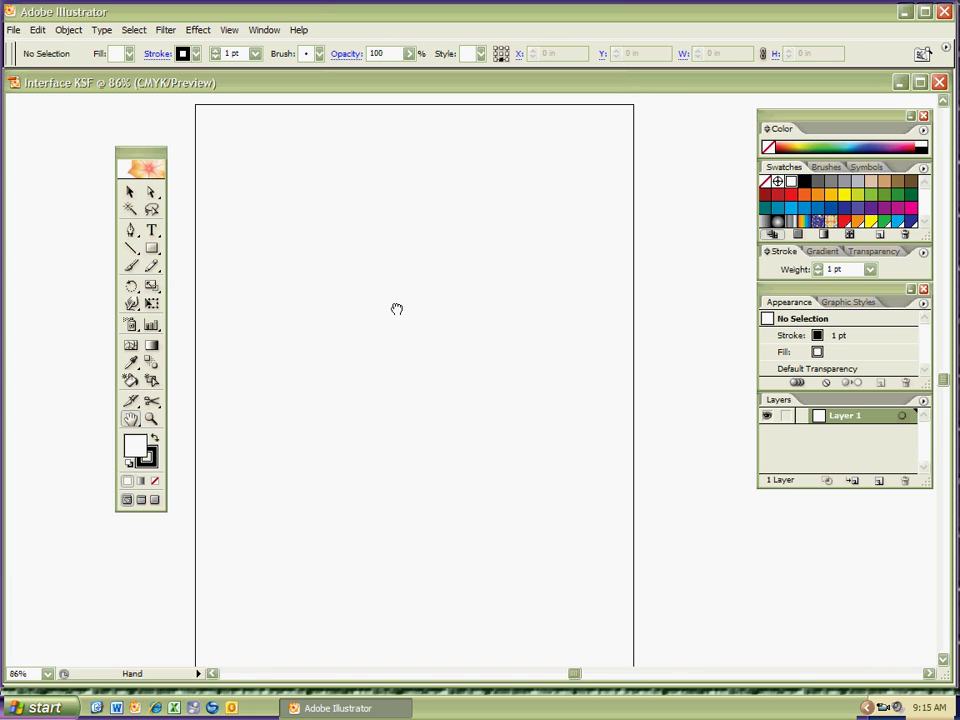